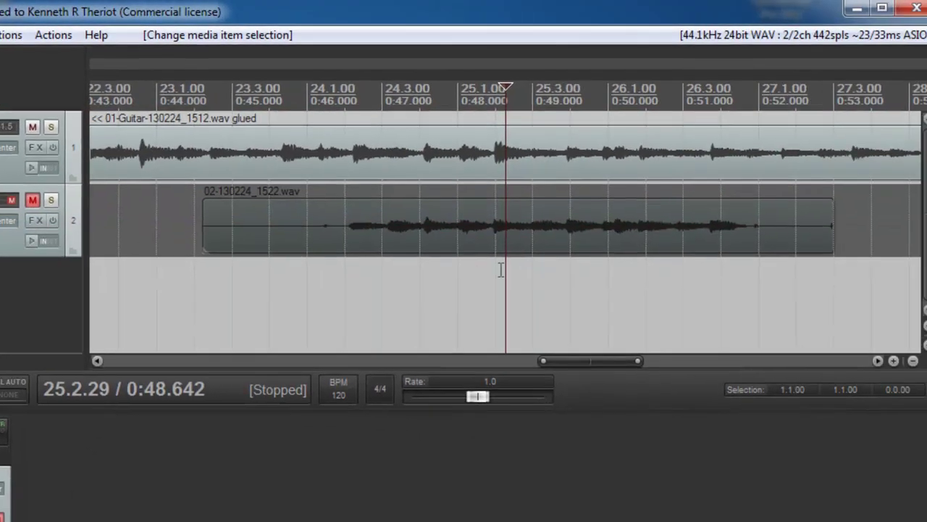
# Step: Play from bar 24.1 to find the buzzing chord, then select it from 25.1.91 to 25.3.88
pyautogui.click(364, 282)
pyautogui.press('space')
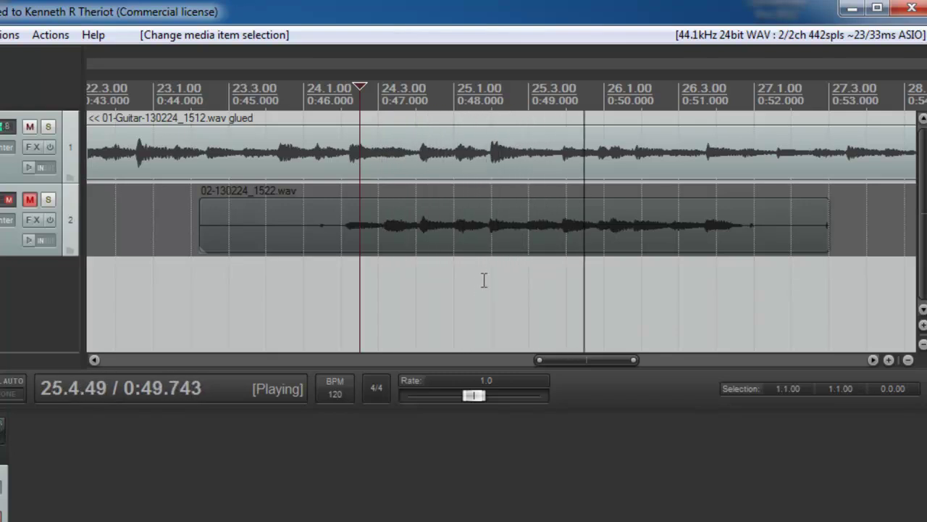
pyautogui.press('space')
pyautogui.moveTo(489, 275); pyautogui.dragTo(563, 280)
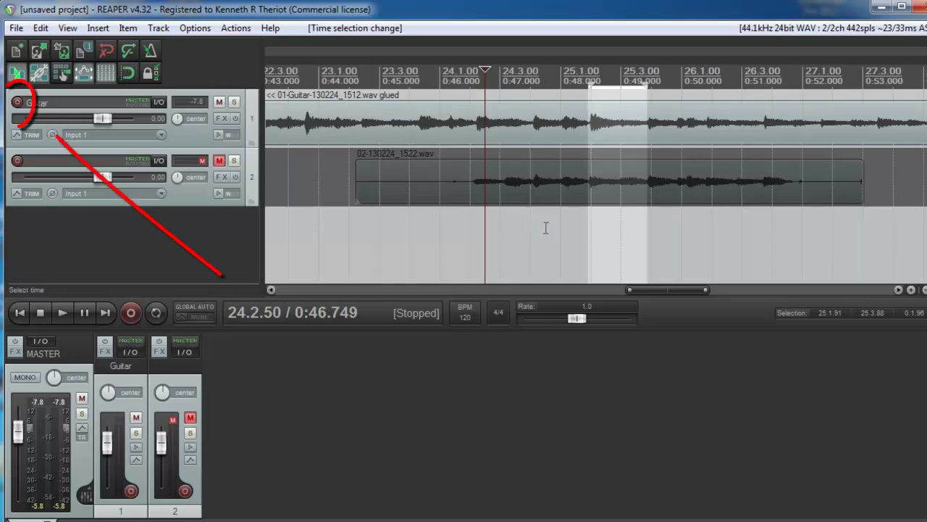
# Step: Leave track 2 record-disarmed and unmute it so the 02-130224_1522.wav fix take plays
pyautogui.click(20, 104)
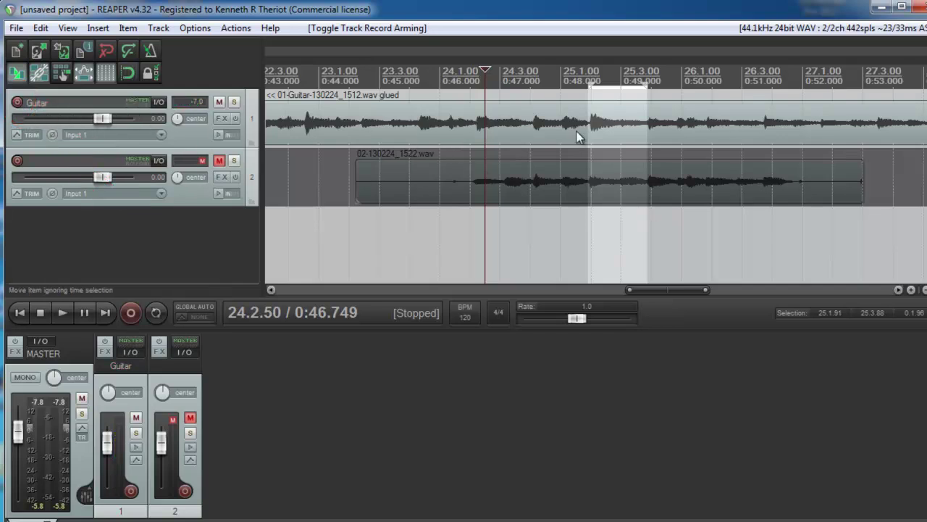
pyautogui.click(17, 160)
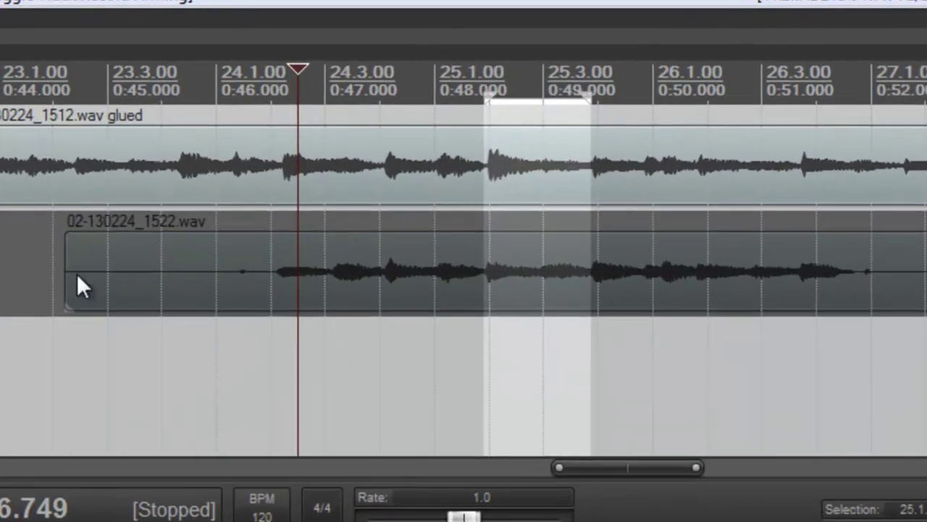
pyautogui.click(77, 273)
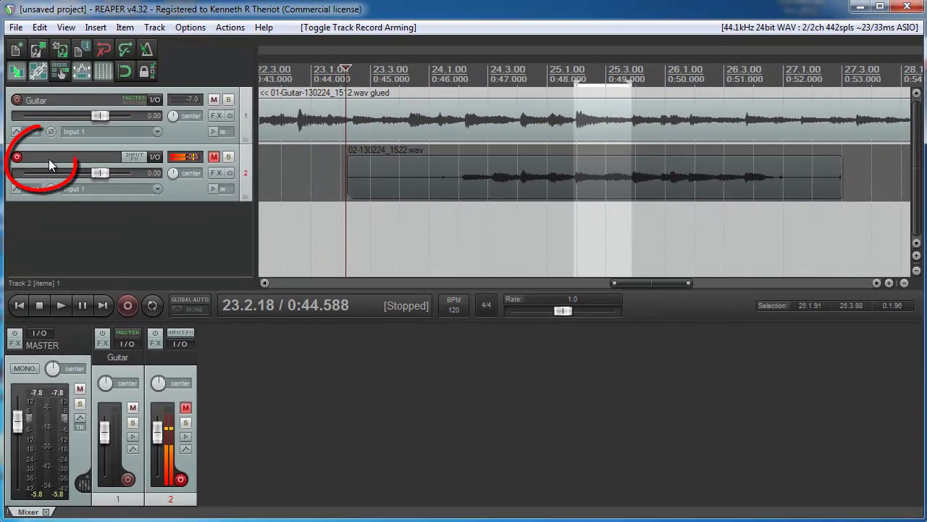
pyautogui.click(17, 158)
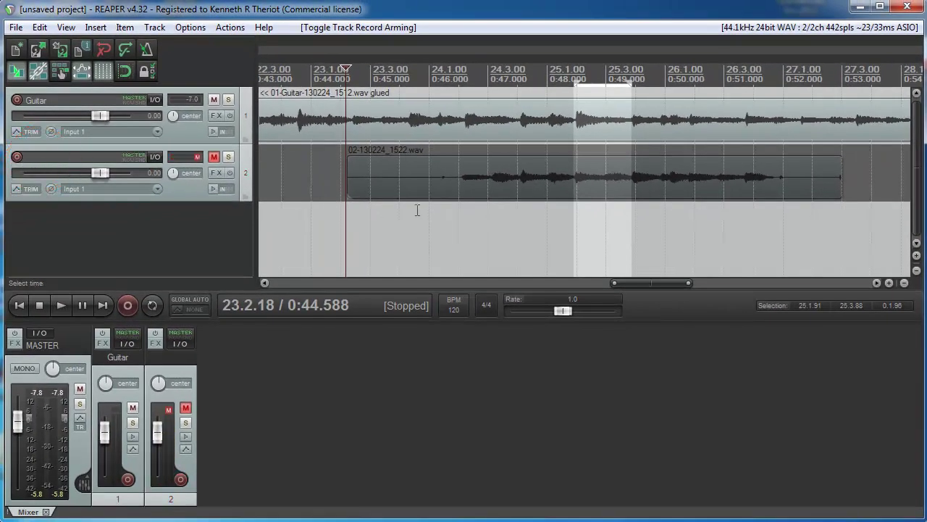
pyautogui.click(213, 158)
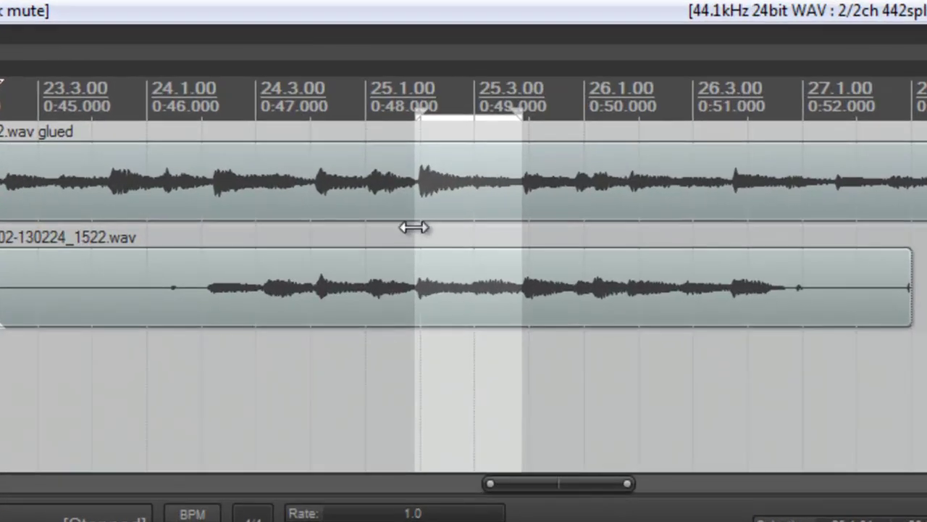
# Step: Split the glued guitar item at 25.1.96 (0:48.480), the start of the buzzing chord
pyautogui.click(414, 228)
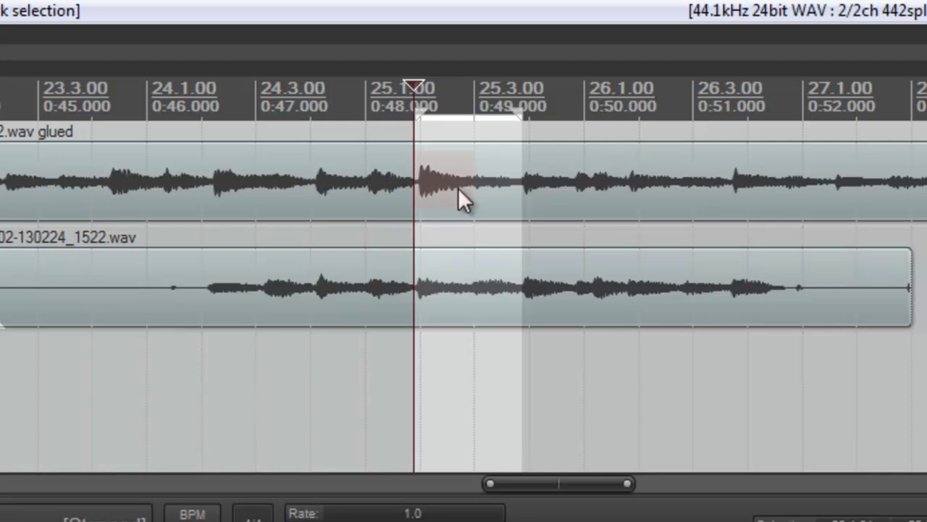
pyautogui.click(420, 205)
pyautogui.scroll(4, 418, 205)
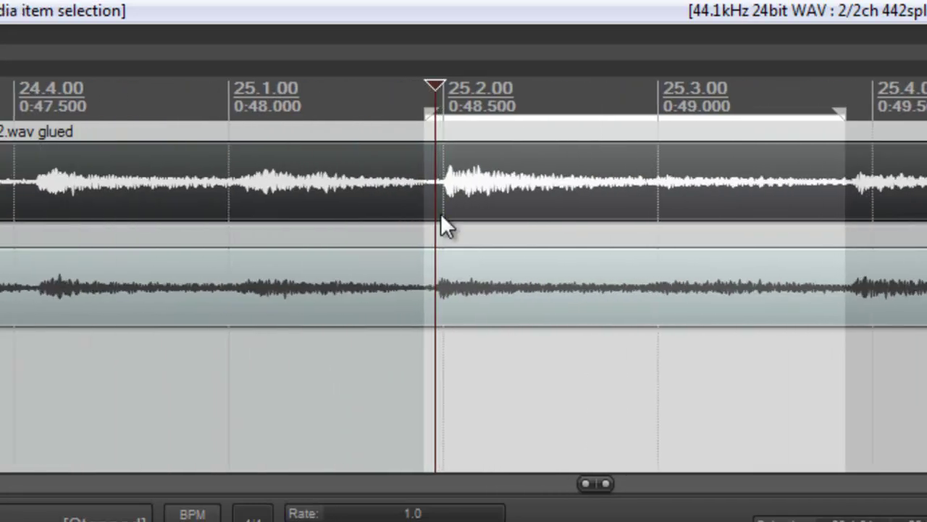
pyautogui.press('s')
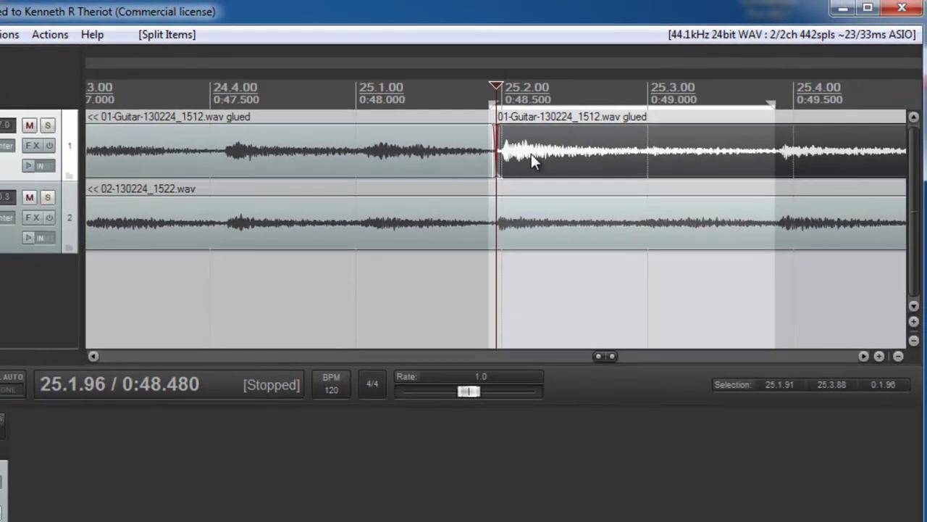
# Step: Trim the right-hand guitar part's start later to open a gap after the split
pyautogui.scroll(5, 531, 154)
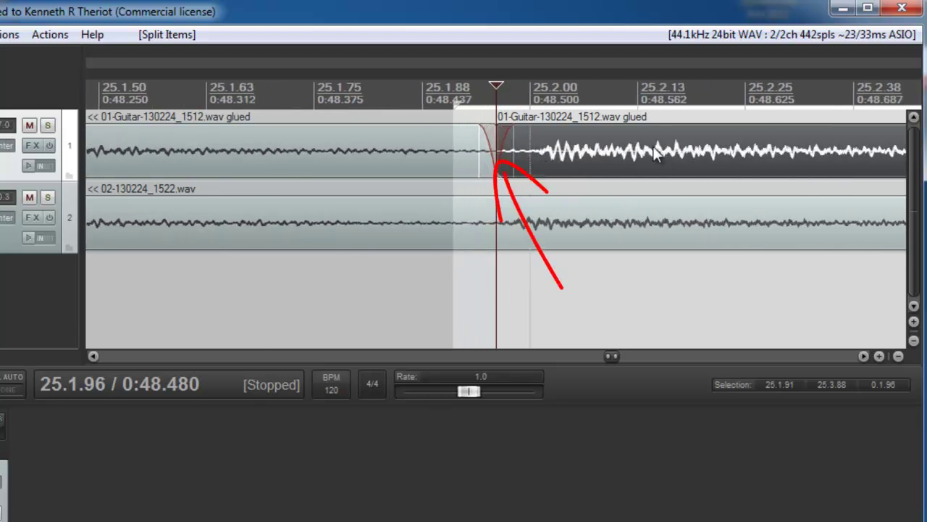
pyautogui.click(679, 160)
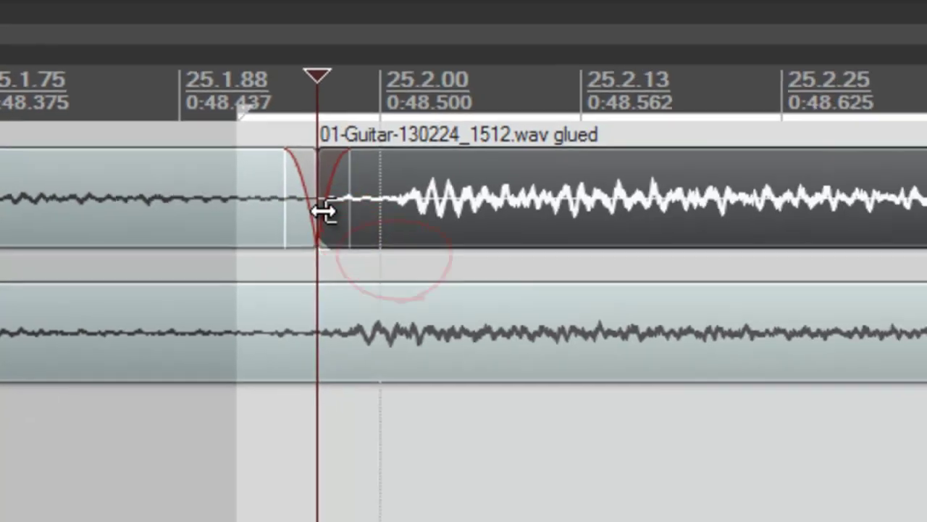
pyautogui.scroll(-5, 396, 259)
pyautogui.moveTo(268, 174); pyautogui.dragTo(633, 207)
# Step: Play back across the gap and adjust the right part's start to about 25.3.00 (0:49.000)
pyautogui.scroll(-5, 633, 208)
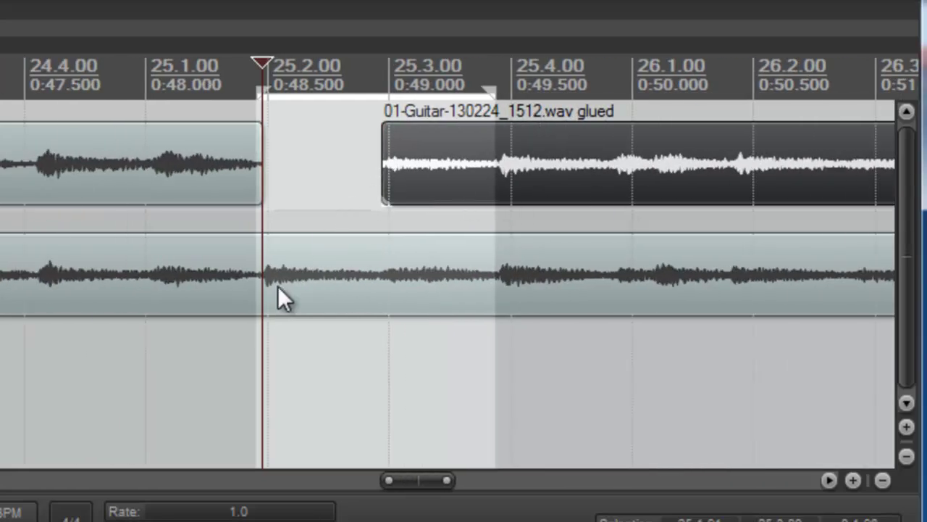
pyautogui.click(206, 327)
pyautogui.press('space')
pyautogui.press('space')
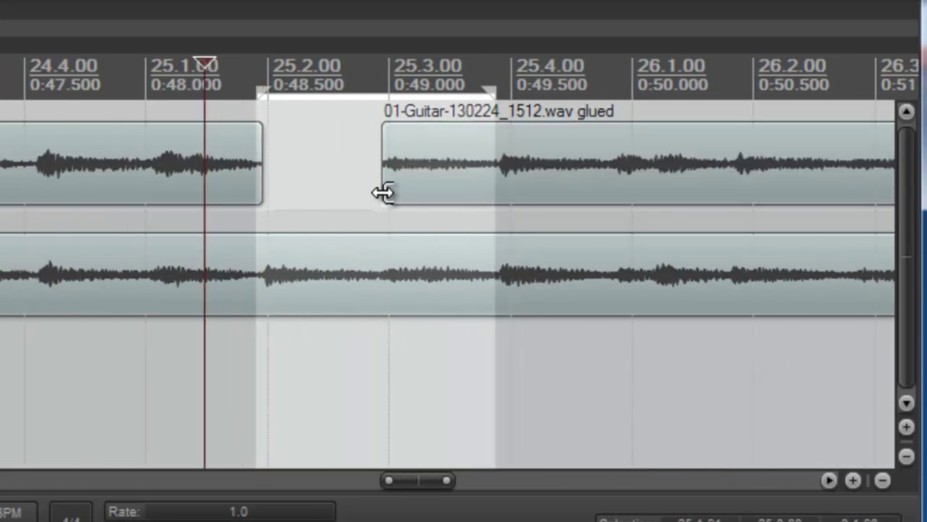
pyautogui.click(317, 162)
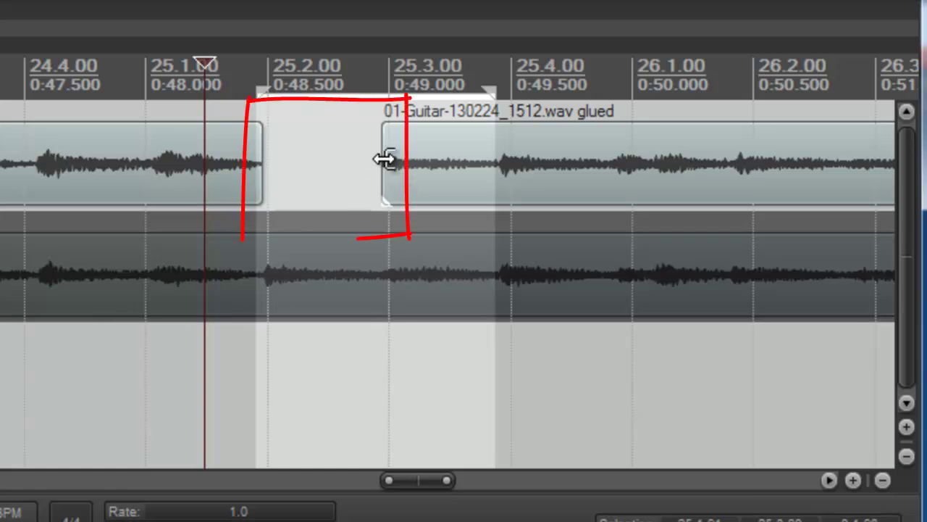
pyautogui.moveTo(376, 180); pyautogui.dragTo(394, 197)
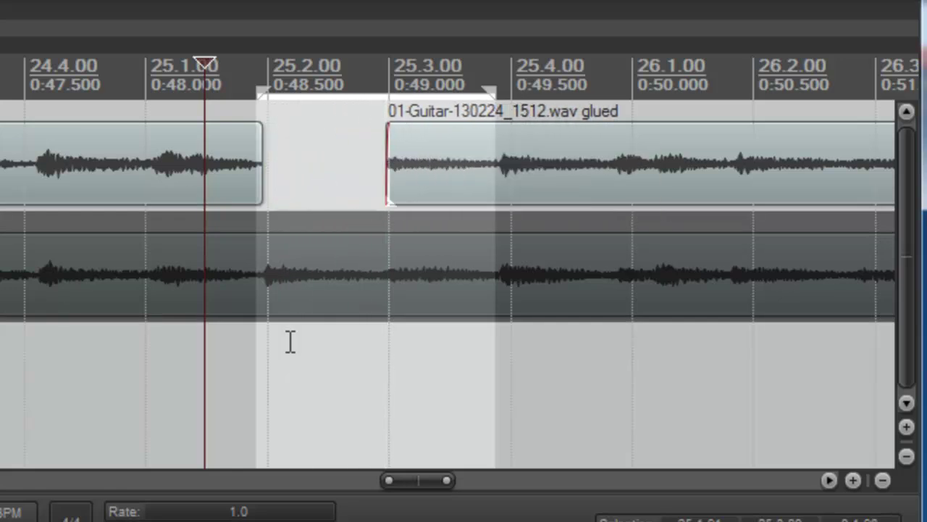
# Step: Trim the 02-130224_1522.wav clip to run from 0:48.448 to the gap's end near 25.3.00
pyautogui.scroll(-6, 319, 343)
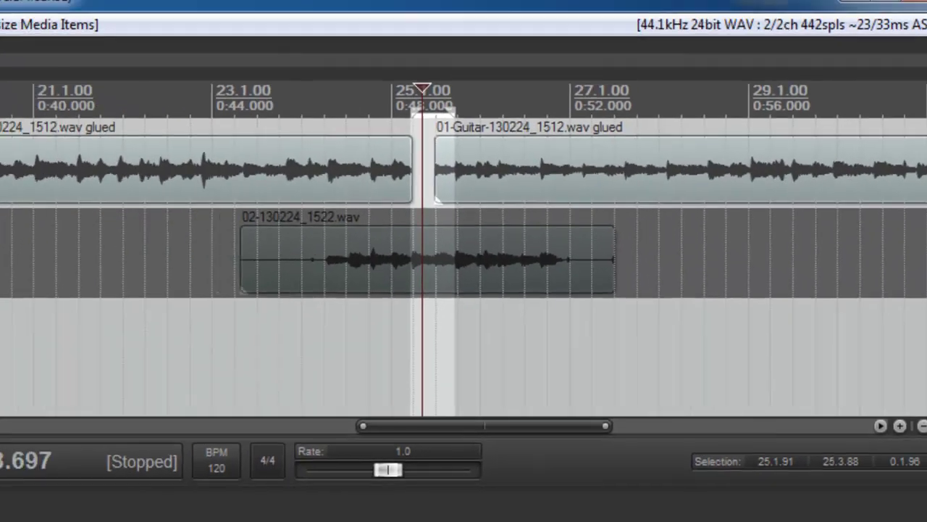
pyautogui.scroll(4, 487, 290)
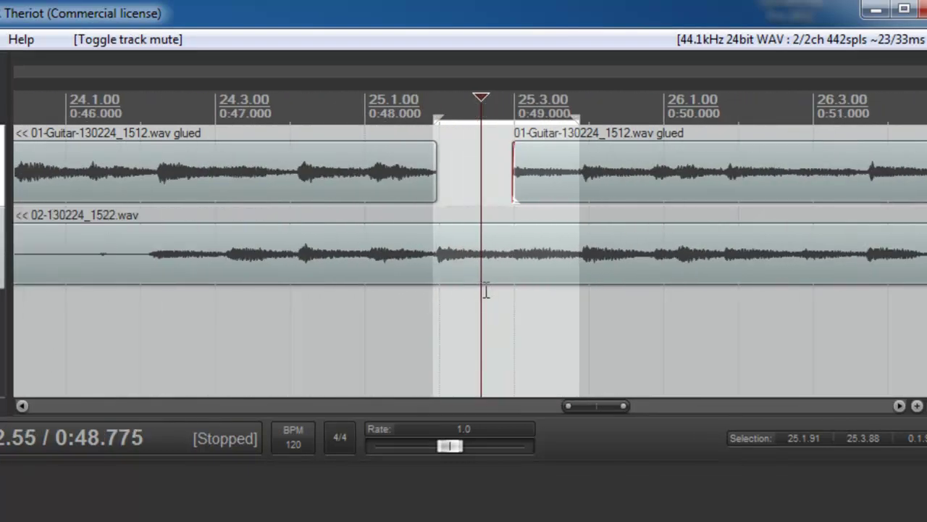
pyautogui.scroll(-1, 488, 291)
pyautogui.moveTo(75, 267); pyautogui.dragTo(455, 296)
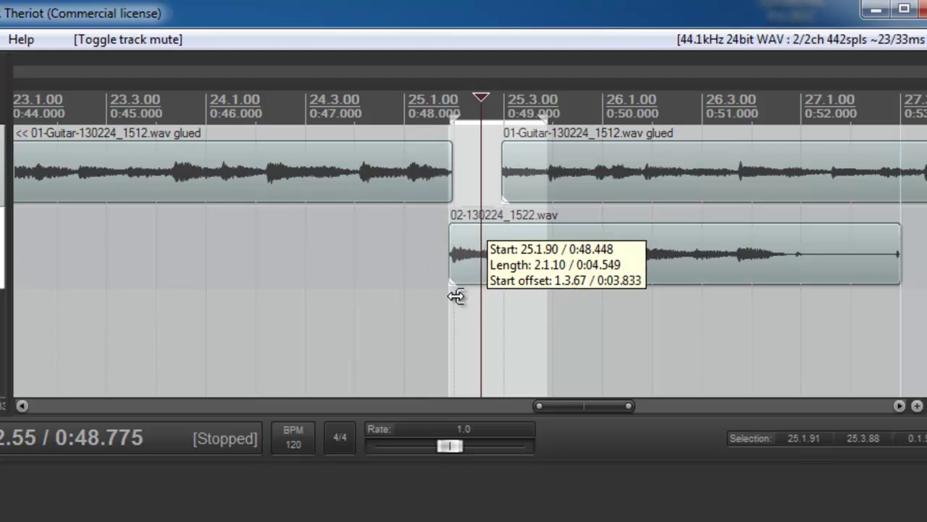
pyautogui.moveTo(899, 266); pyautogui.dragTo(503, 288)
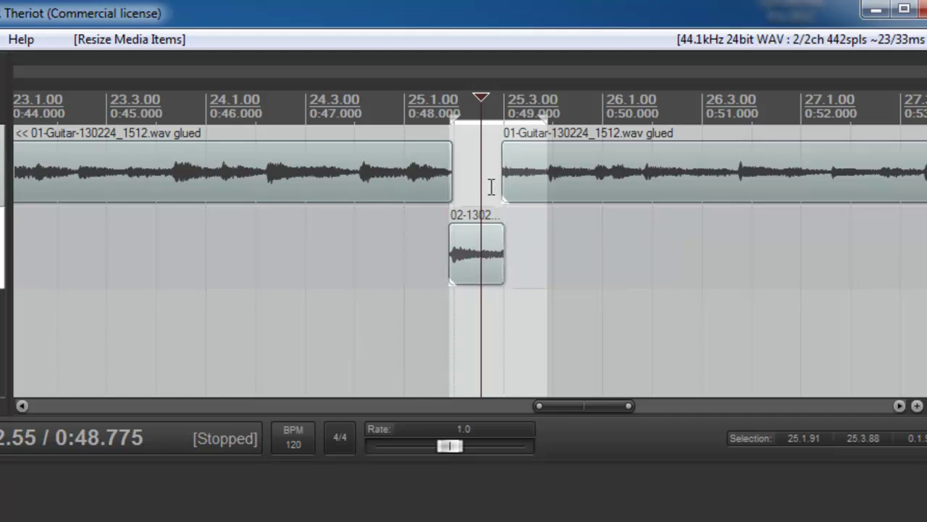
pyautogui.scroll(6, 478, 202)
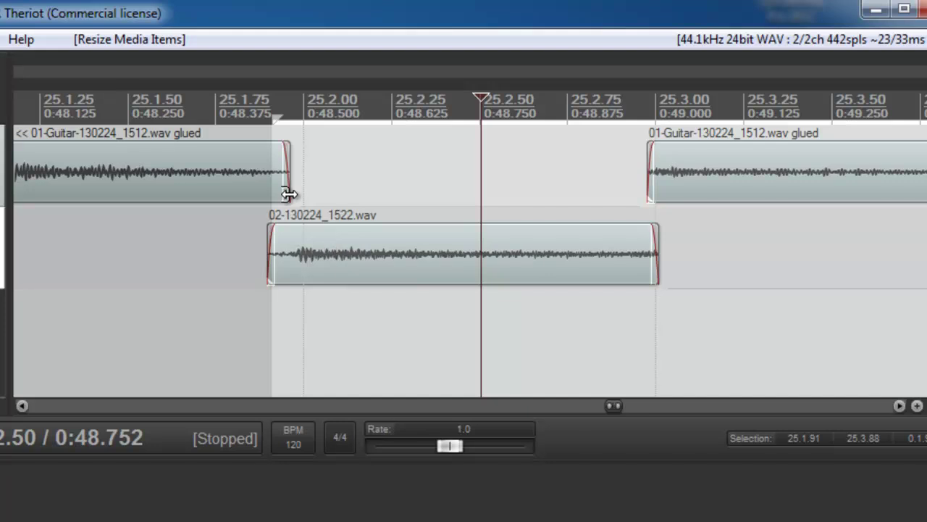
# Step: Nudge the left guitar part's end earlier and move the 02 patch up into the Guitar track's gap
pyautogui.moveTo(287, 193); pyautogui.dragTo(279, 192)
pyautogui.moveTo(400, 234); pyautogui.dragTo(400, 190)
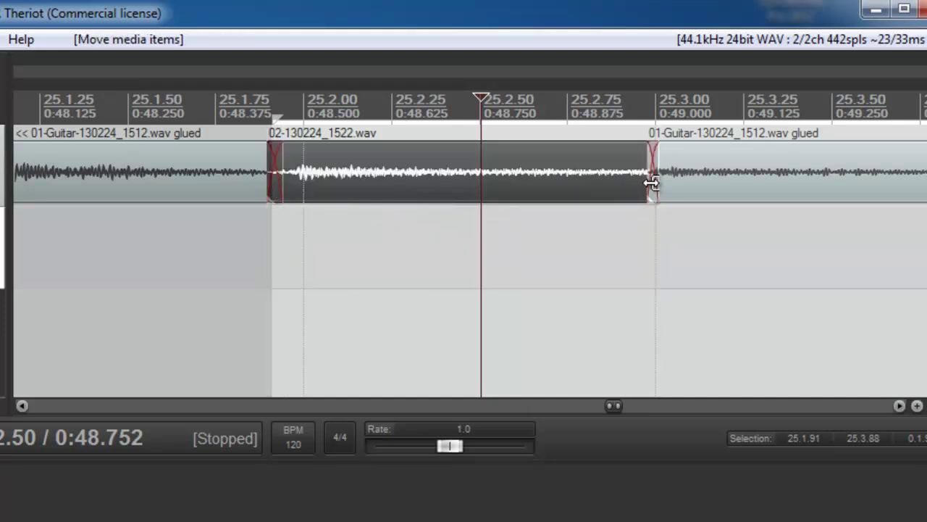
pyautogui.scroll(-5, 615, 227)
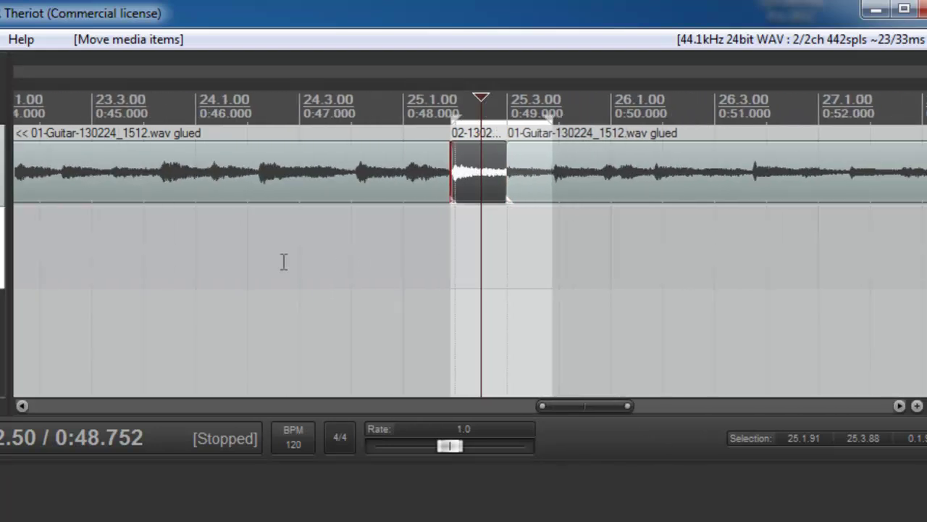
# Step: Play back from just before the patch to check the replaced chord
pyautogui.click(263, 264)
pyautogui.press('space')
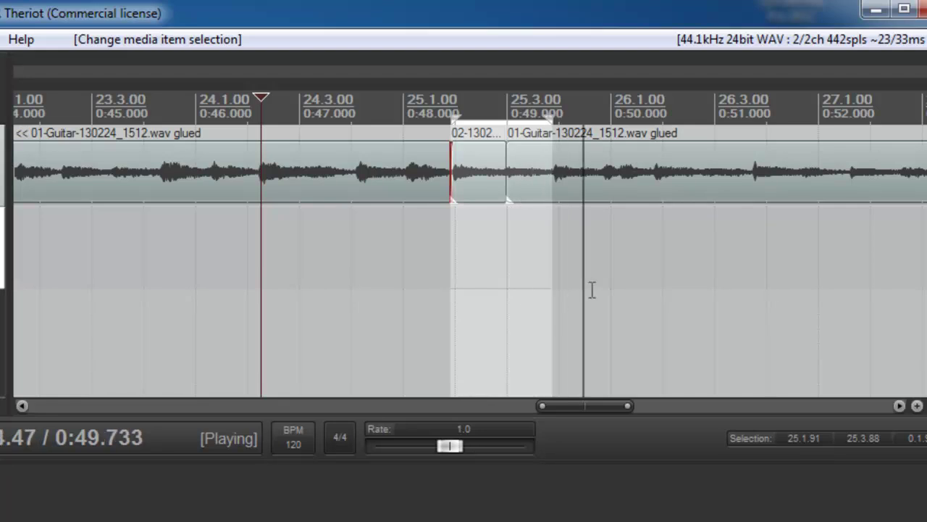
pyautogui.press('space')
pyautogui.scroll(-3, 601, 242)
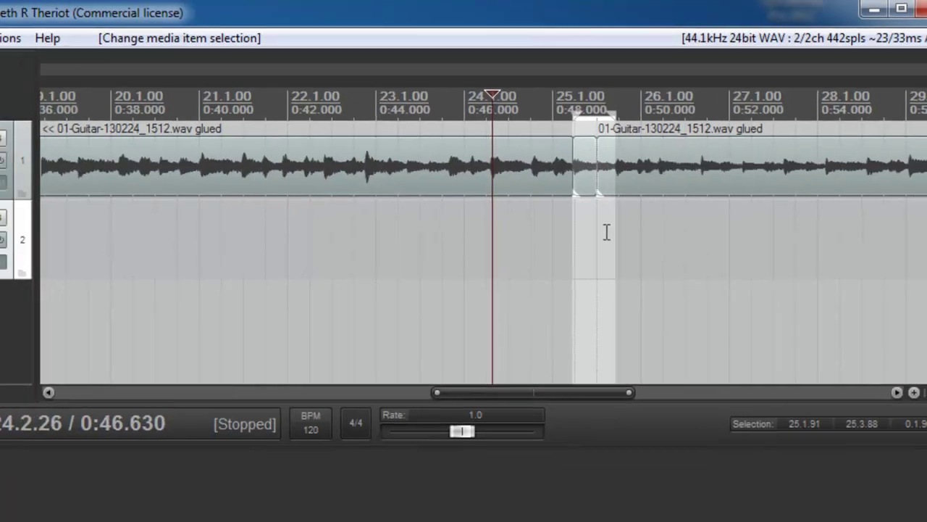